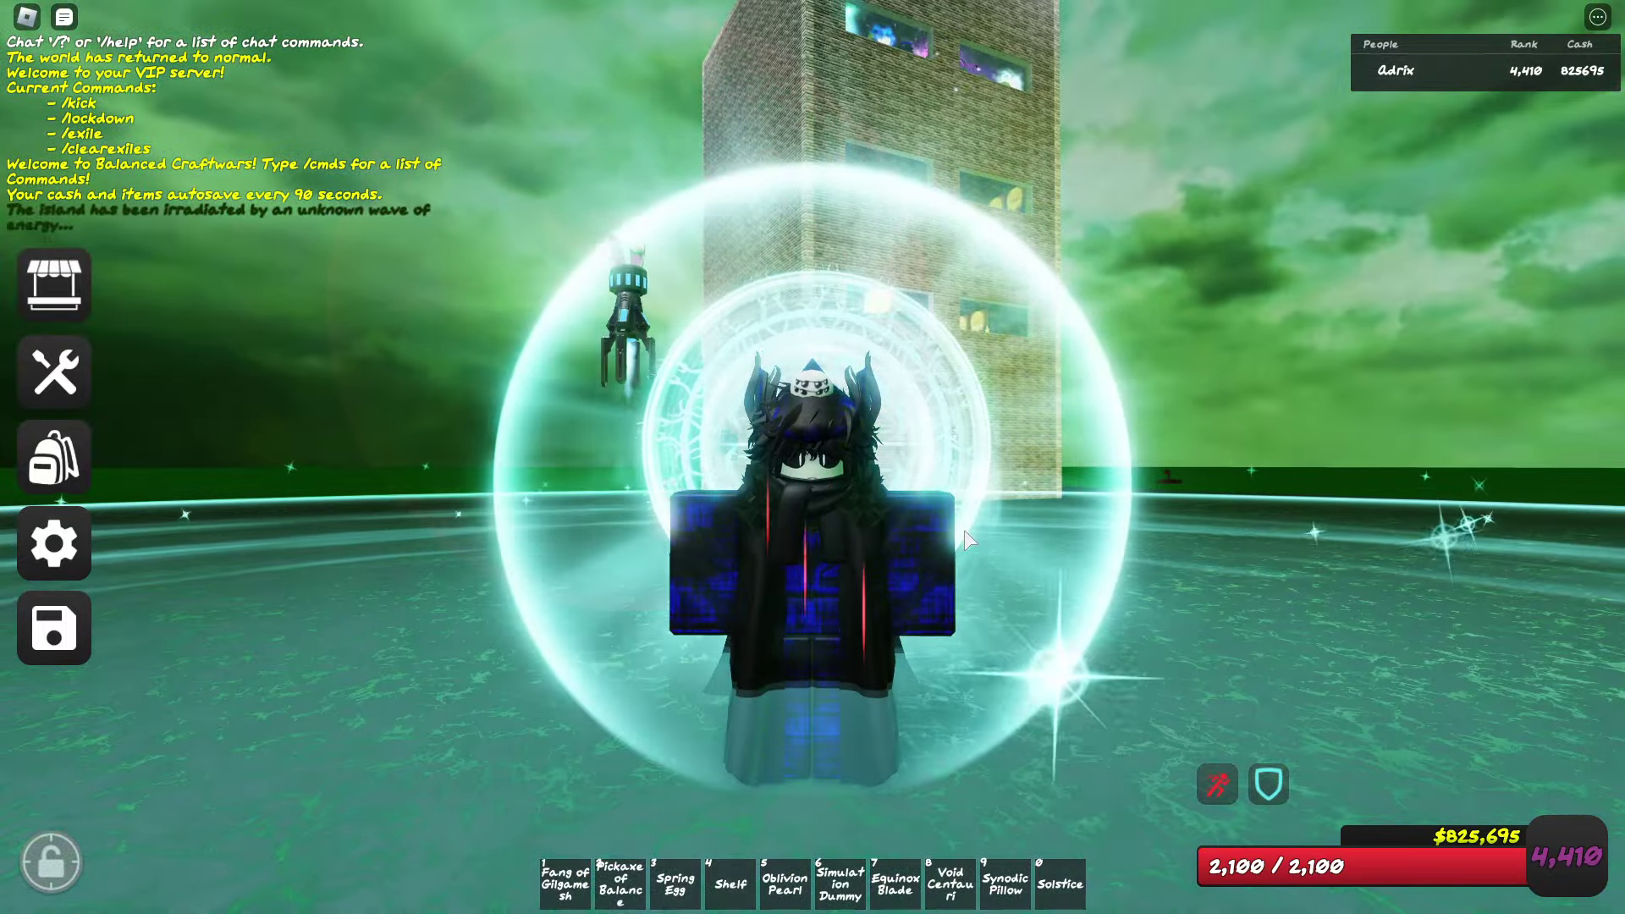
pyautogui.press('7')
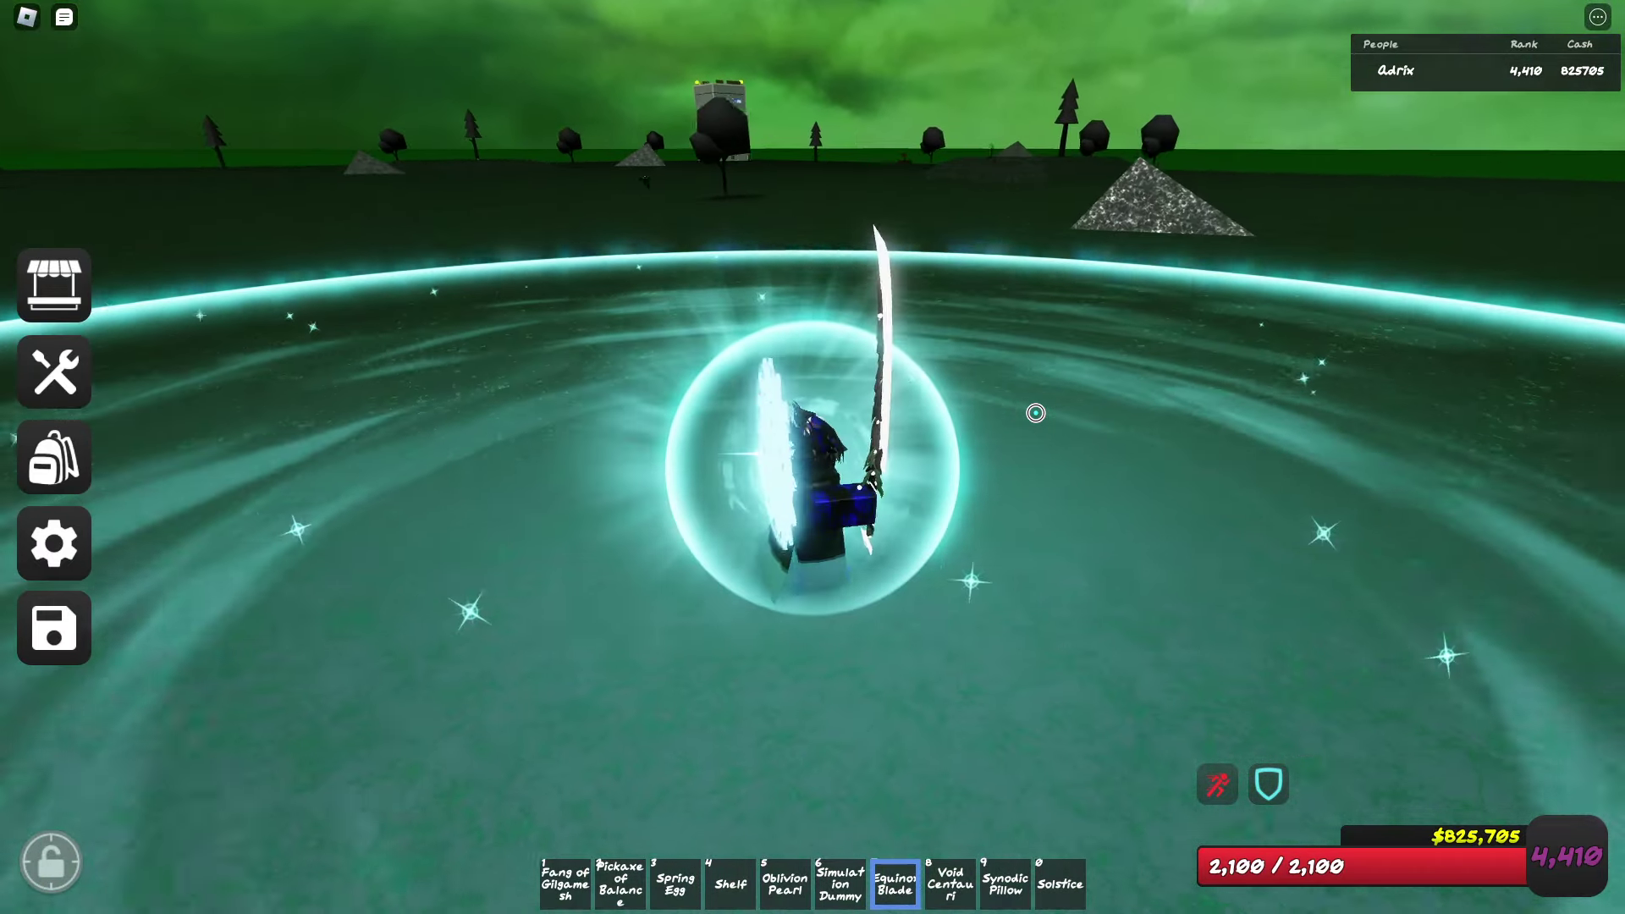
pyautogui.press('6')
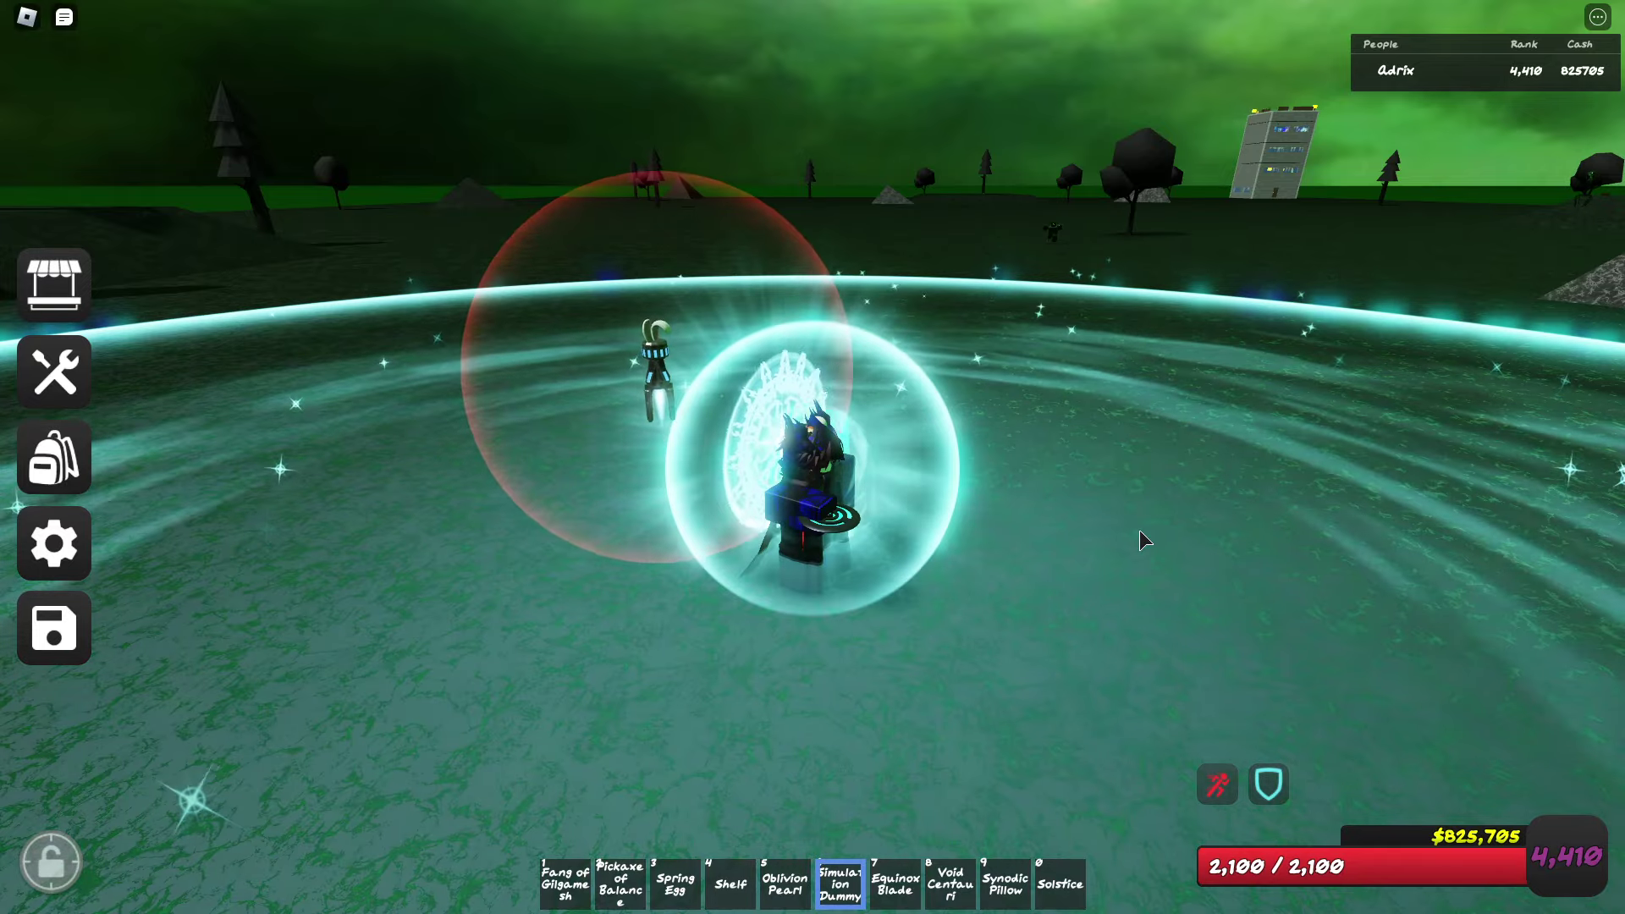
pyautogui.press('7')
pyautogui.click(1139, 529)
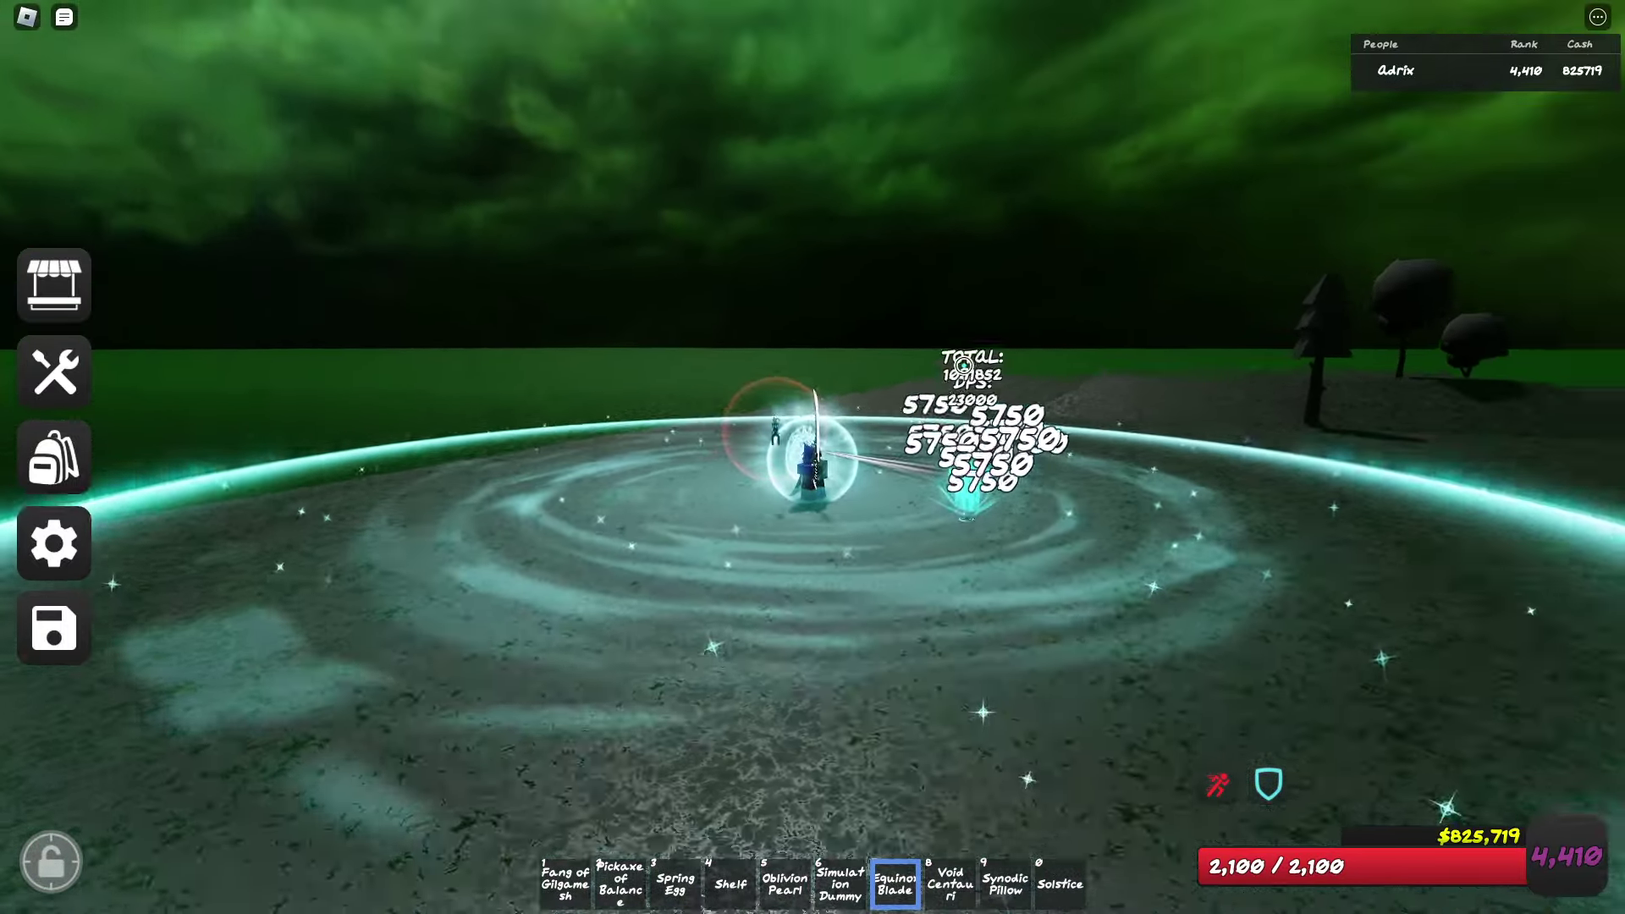
pyautogui.scroll(5, 964, 366)
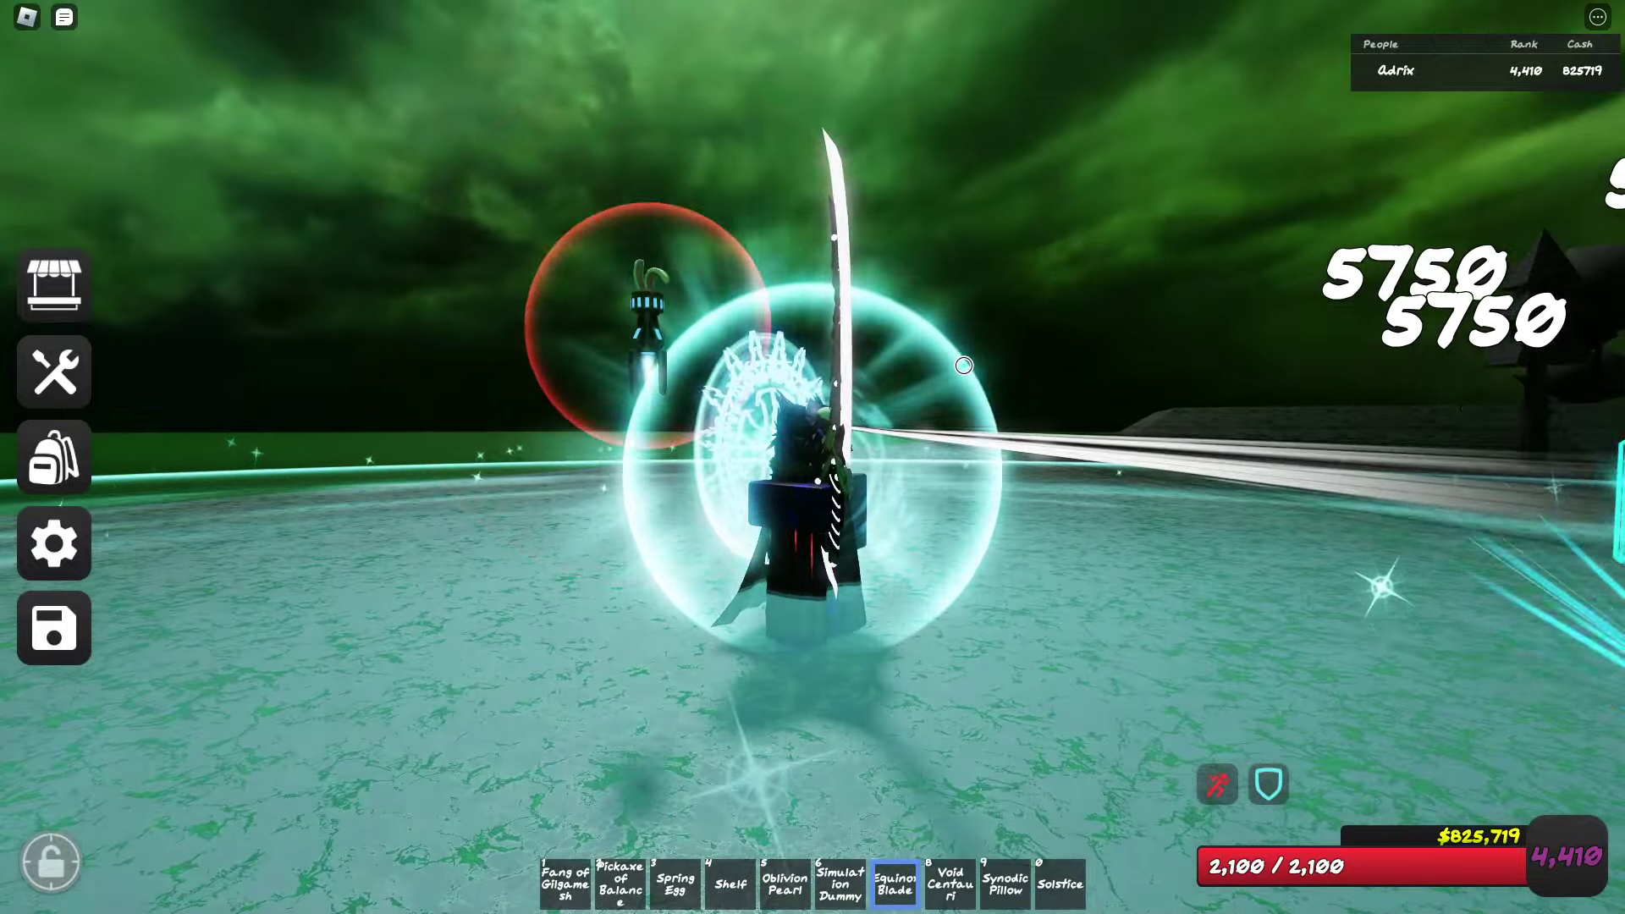
pyautogui.scroll(-5, 964, 366)
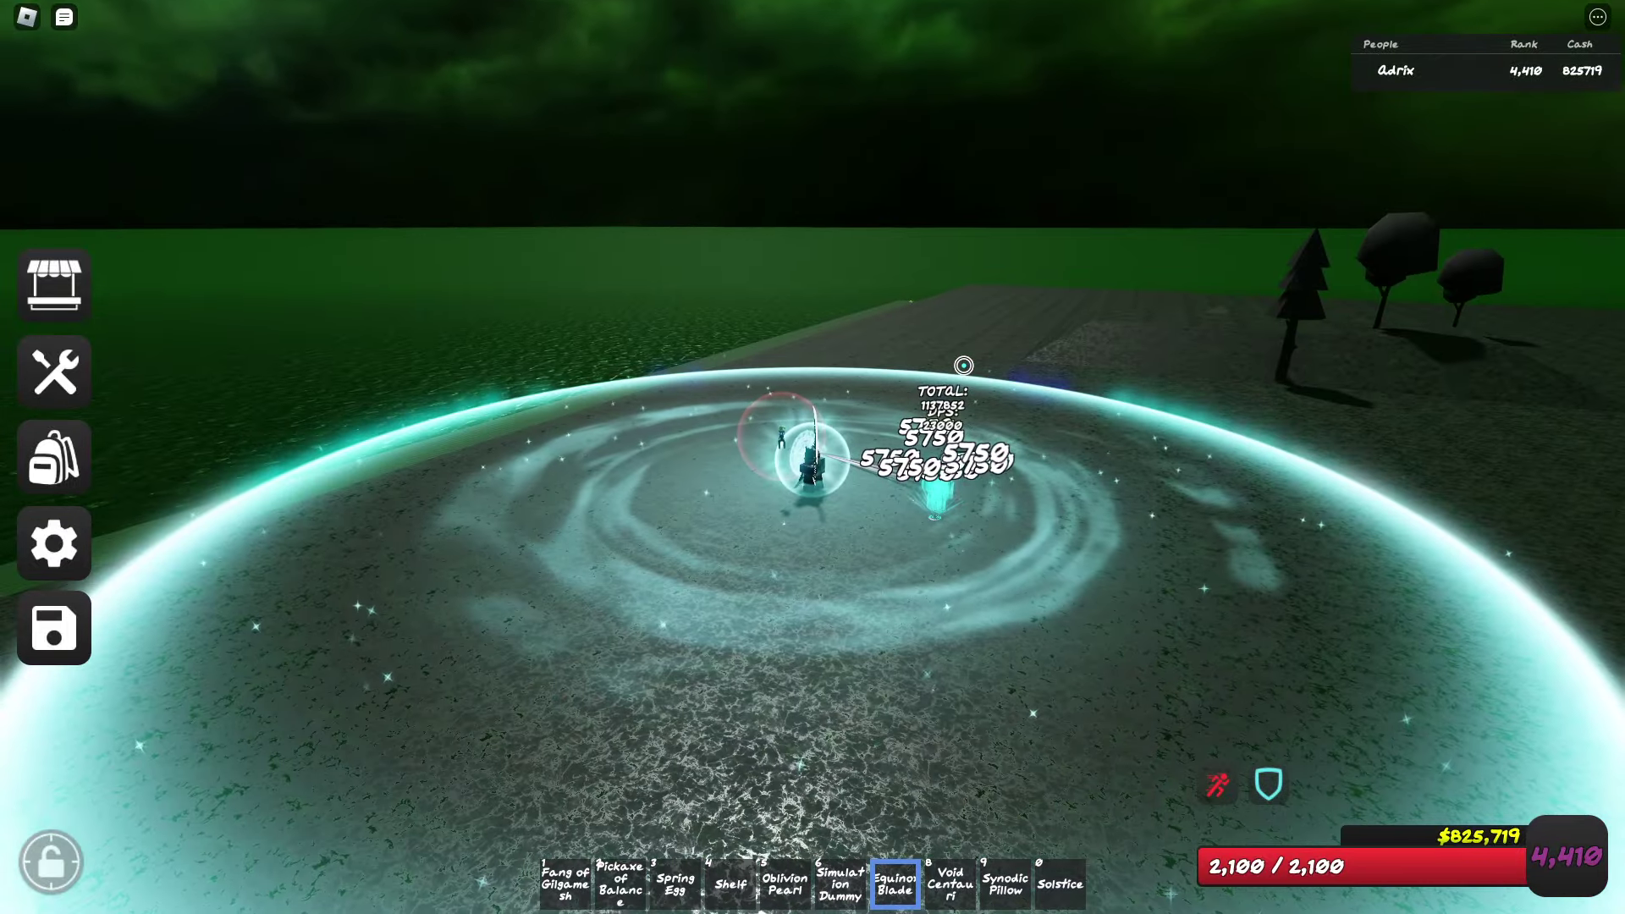
pyautogui.scroll(3, 964, 365)
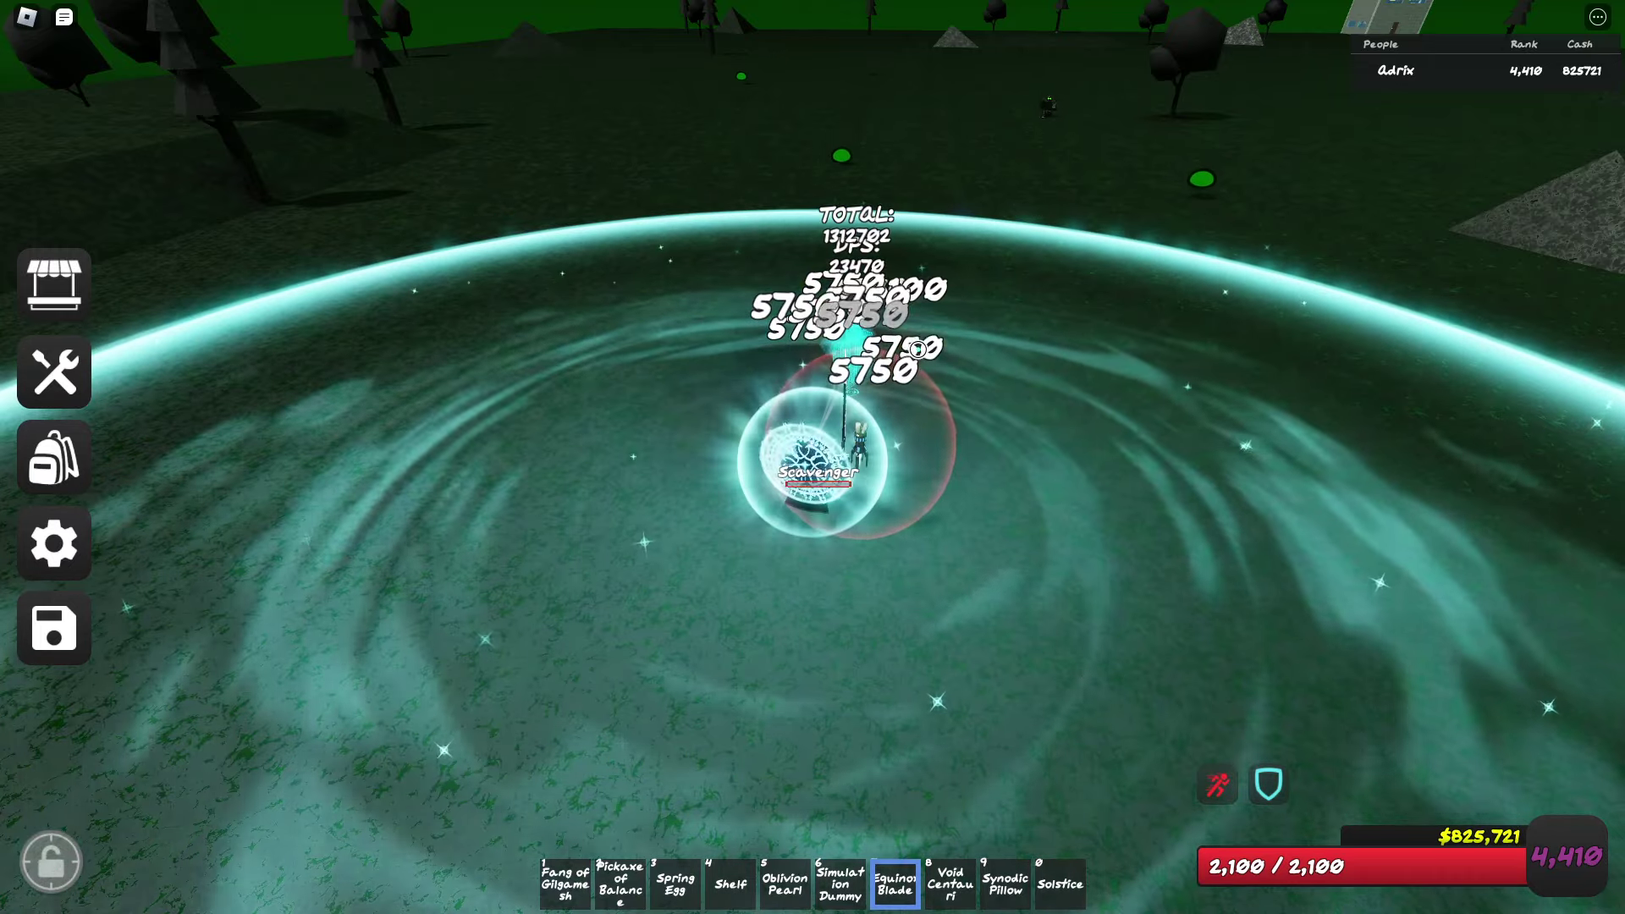
pyautogui.scroll(2, 859, 384)
pyautogui.scroll(-3, 991, 337)
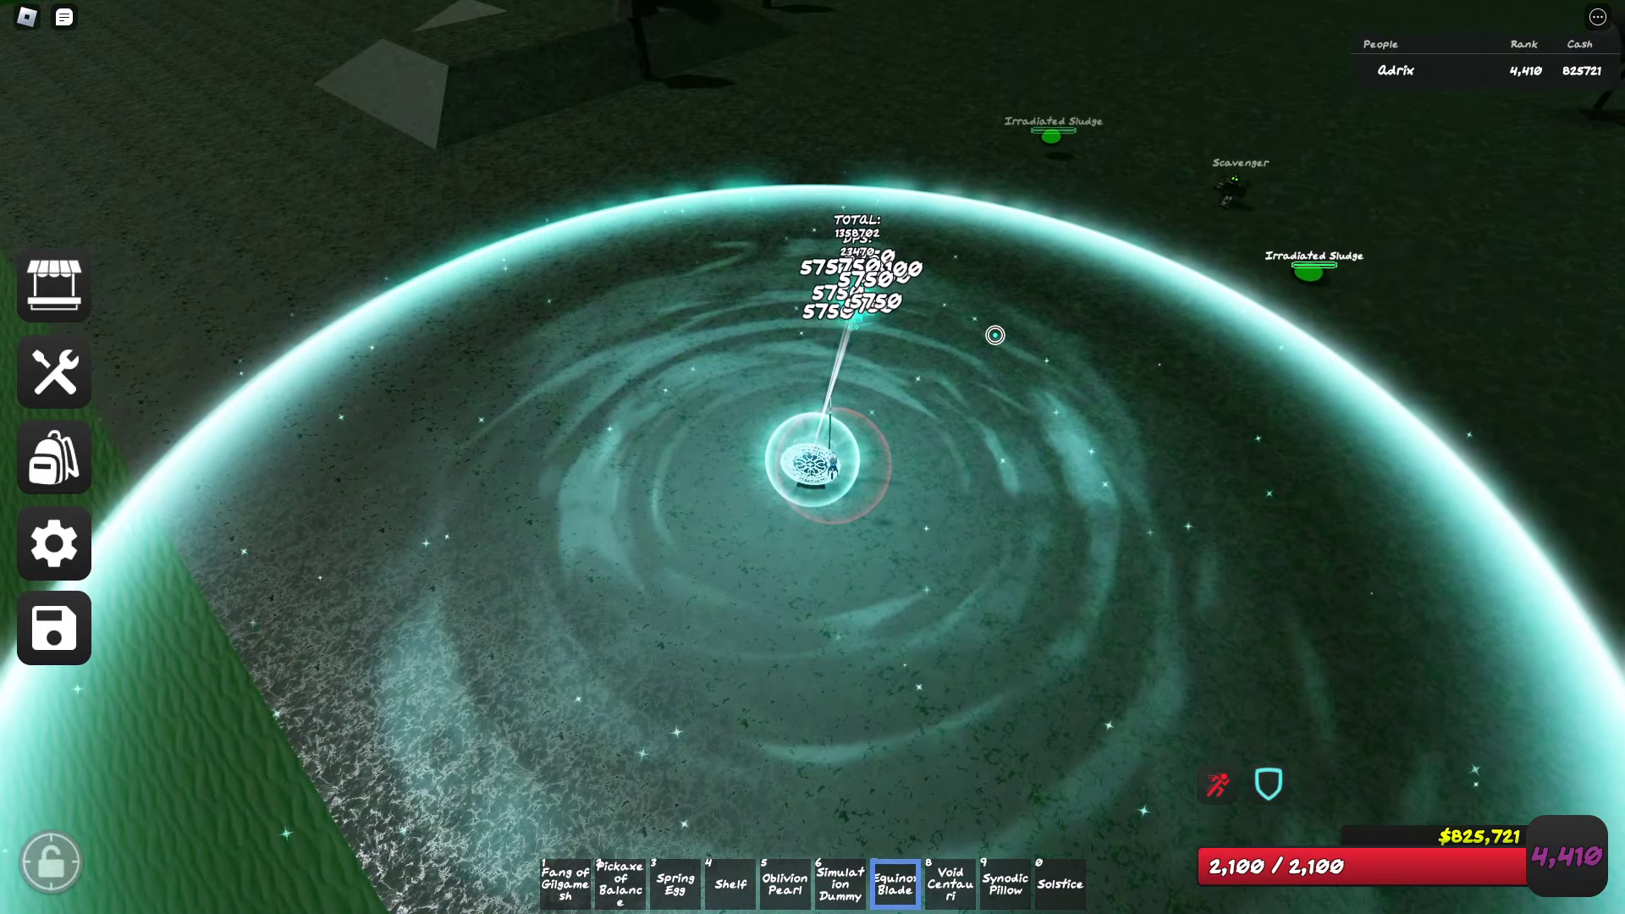